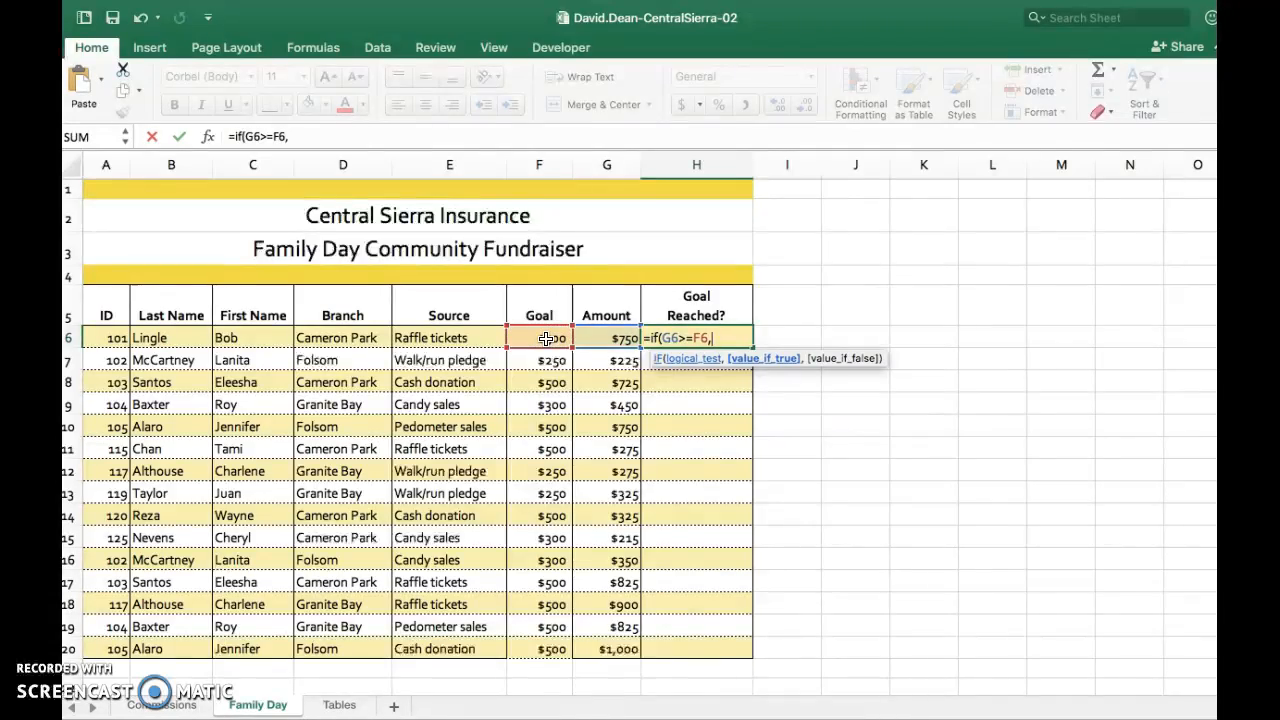
Step: Complete the IF formula in H6 with "Yes" as the value if true and "No" as the value if false
{"action": "key", "text": "super+Tab"}
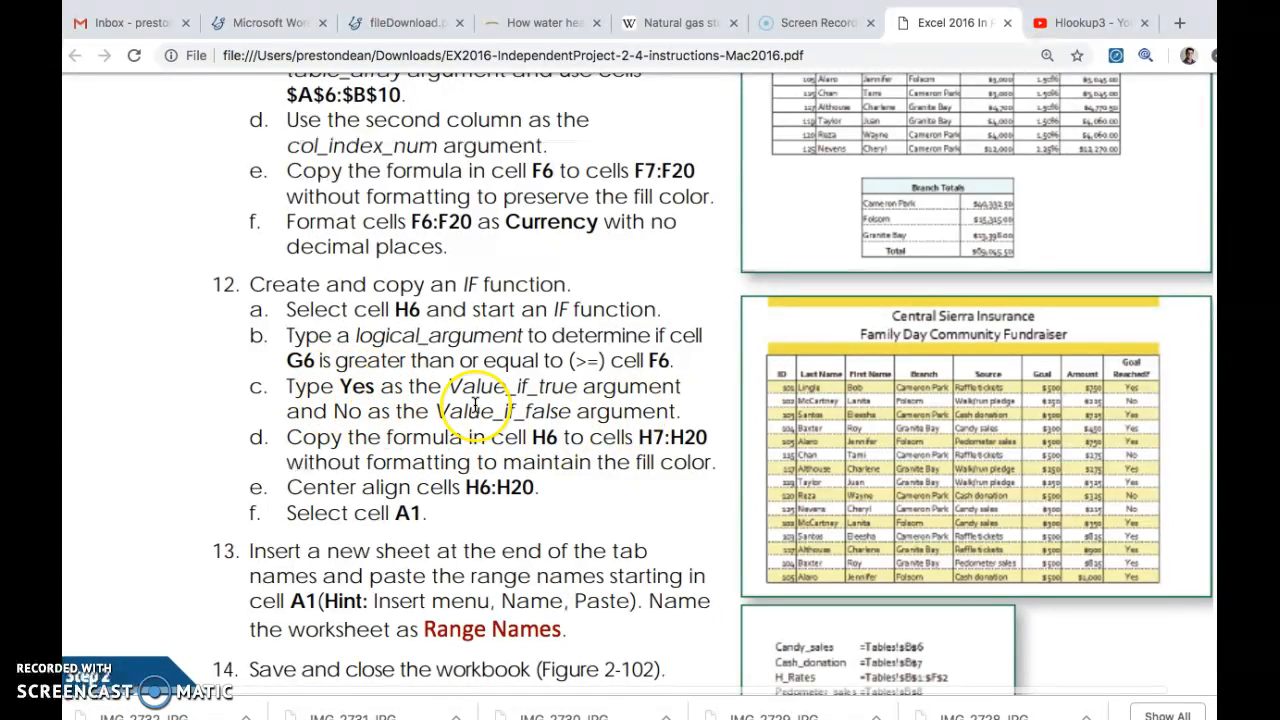
{"action": "key", "text": "ctrl+Right"}
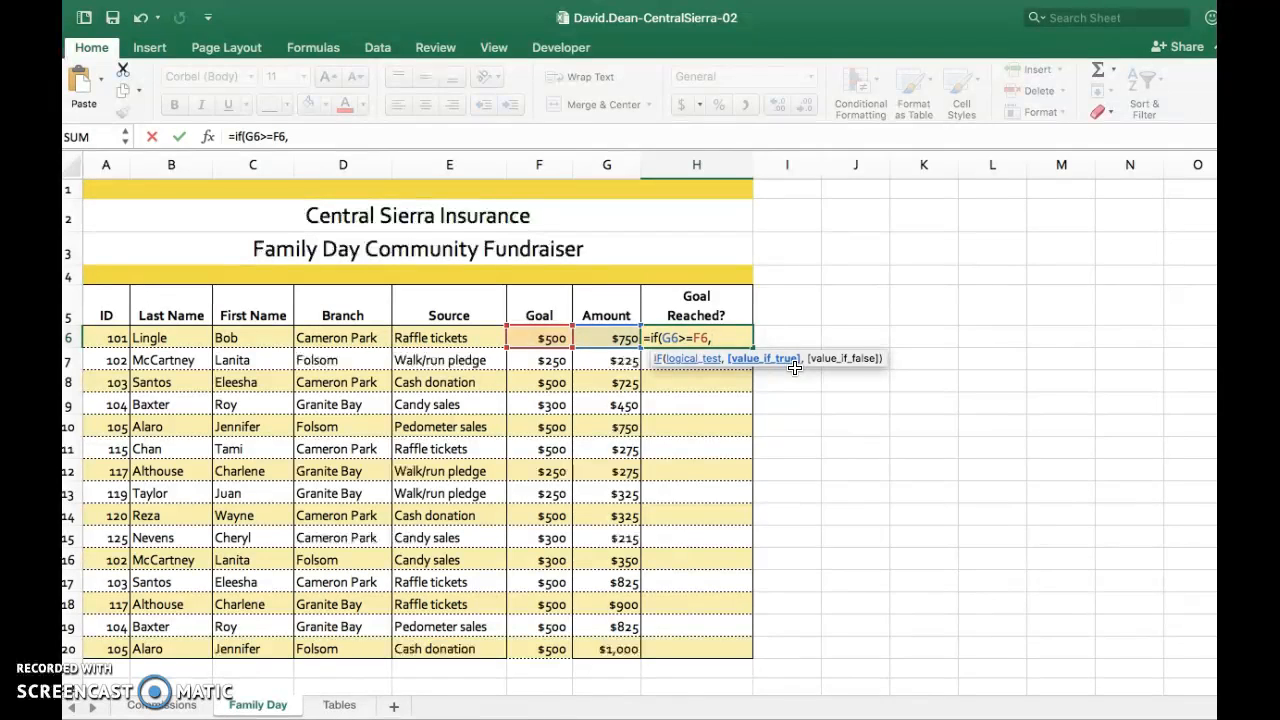
{"action": "type", "text": "\"Yes\",\"No"}
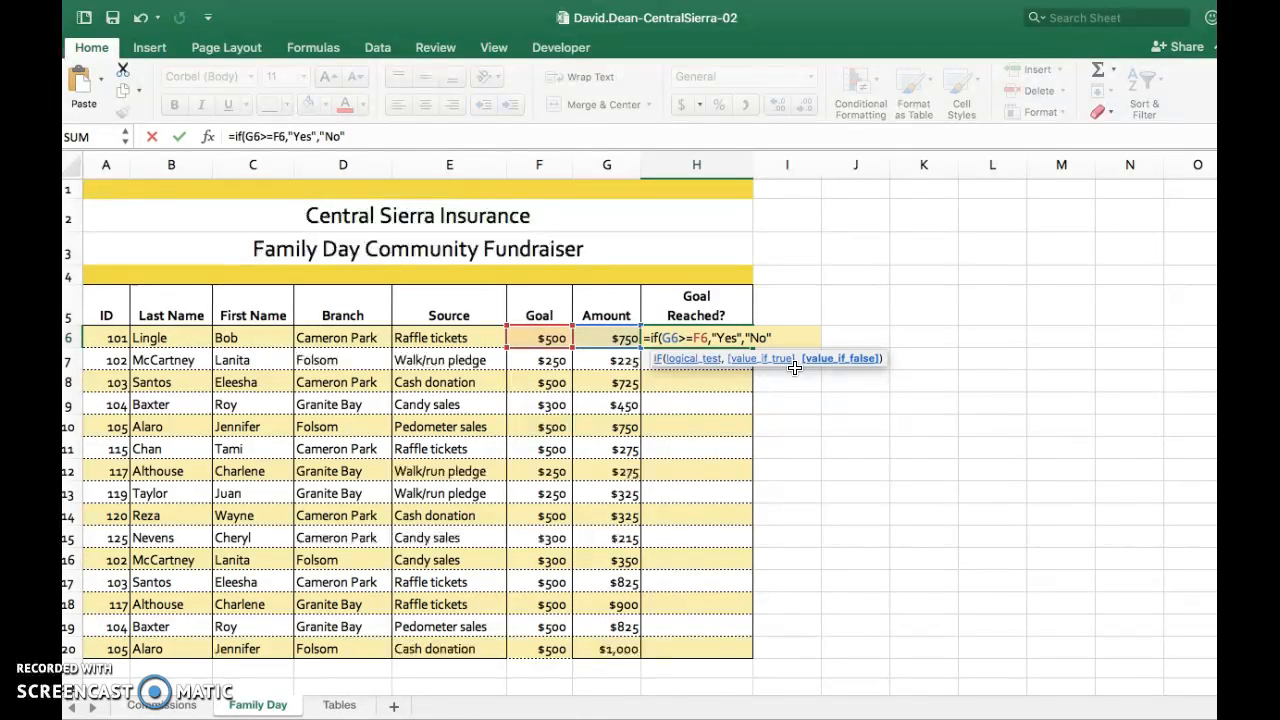
{"action": "type", "text": ")"}
{"action": "key", "text": "Return"}
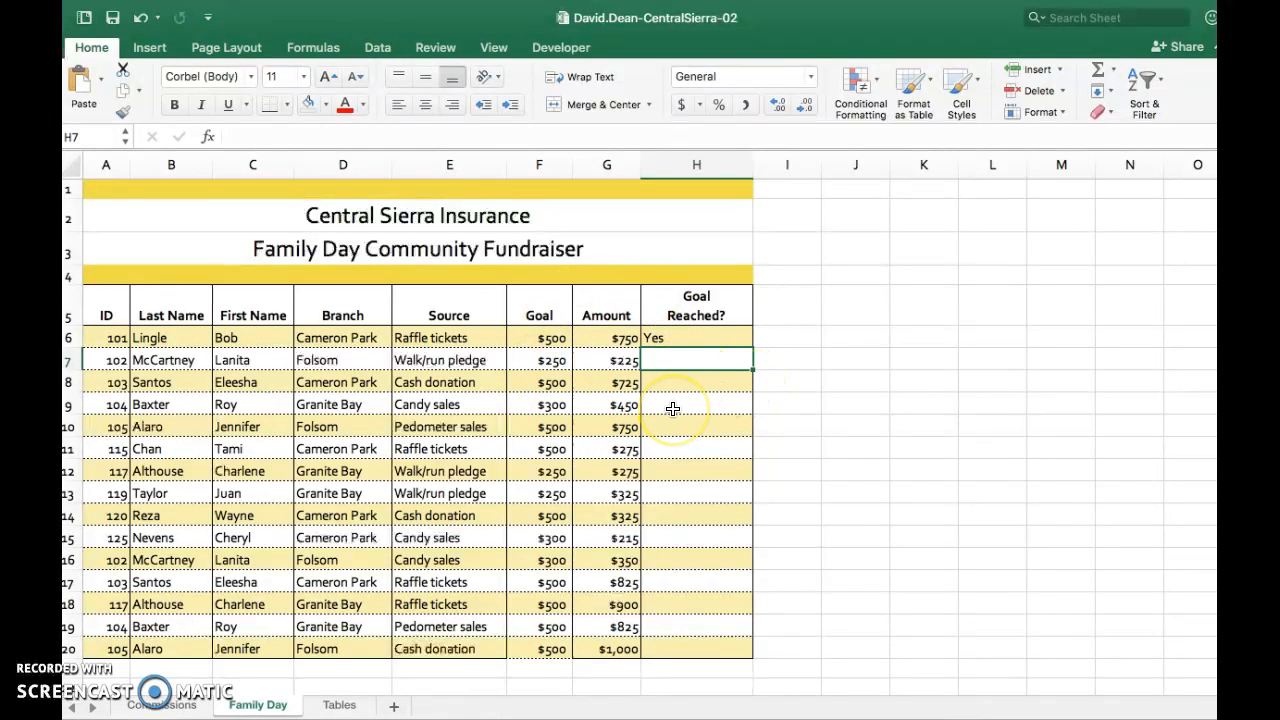
Step: Copy the IF formula from H6 down to cells H7:H20
{"action": "key", "text": "ctrl+Left"}
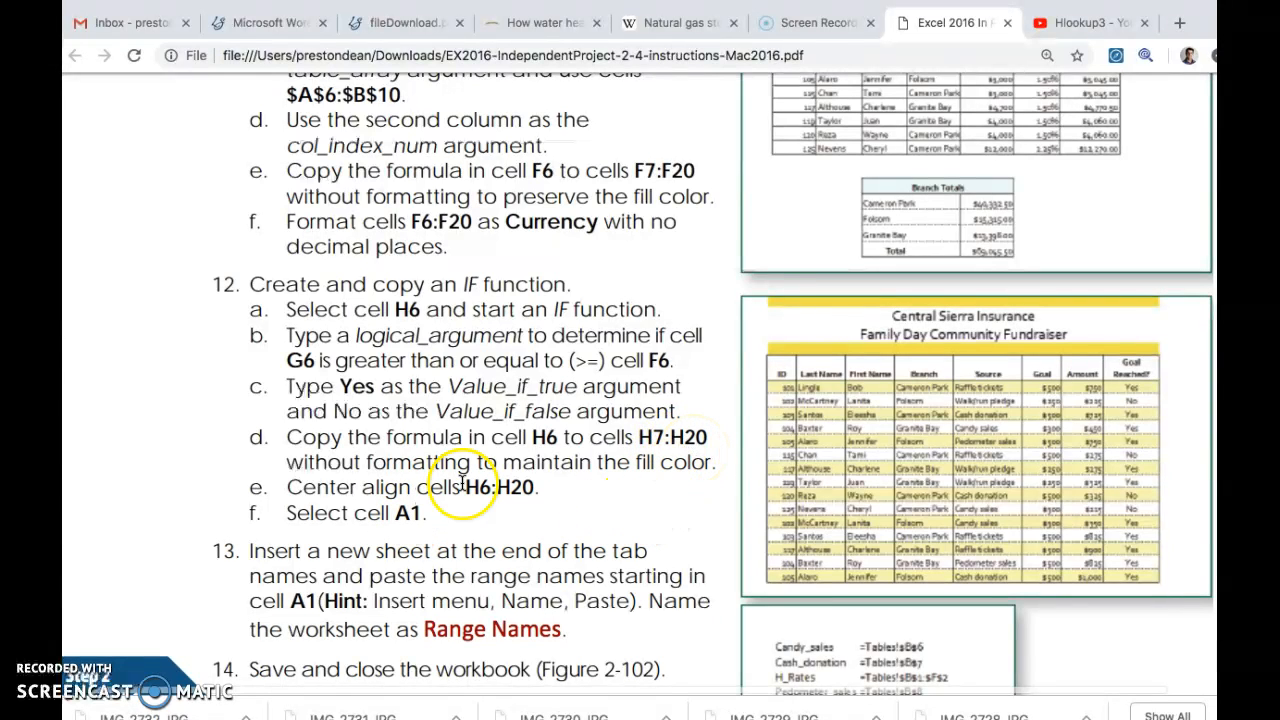
{"action": "key", "text": "super+Tab"}
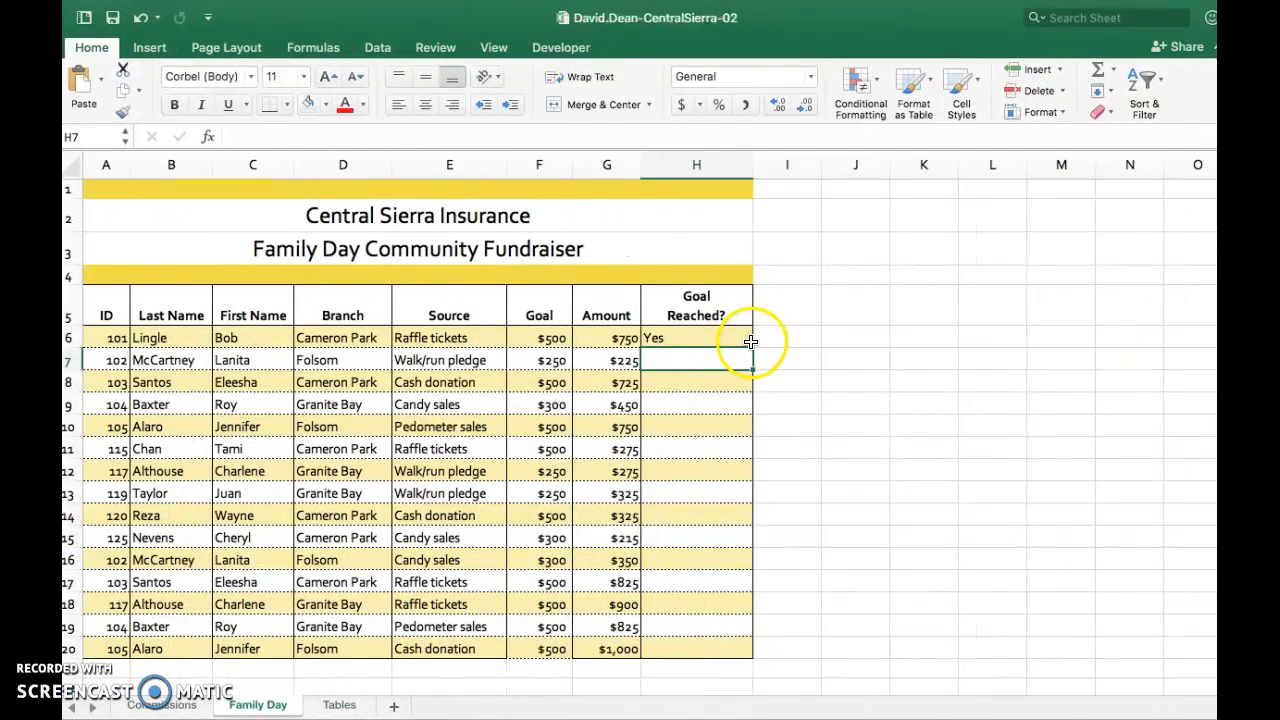
{"action": "left_click", "coordinate": [750, 342]}
{"action": "left_click_drag", "start_coordinate": [754, 349], "coordinate": [724, 650]}
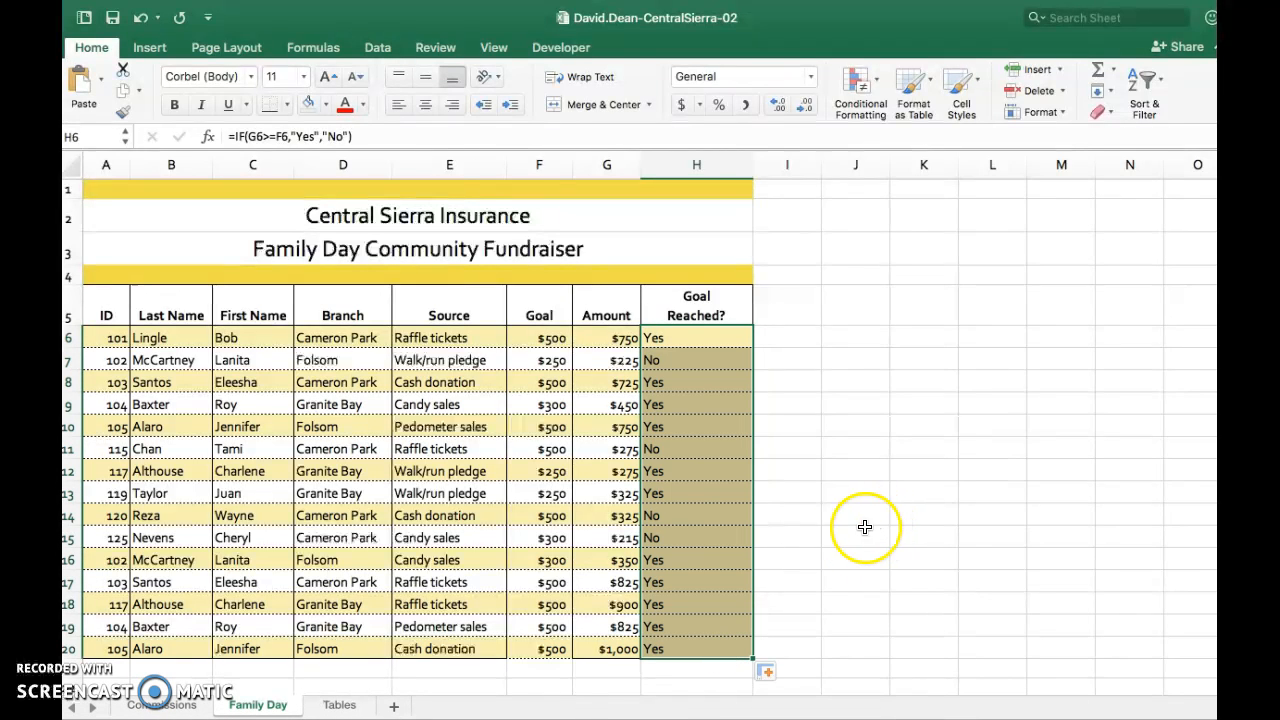
{"action": "left_click", "coordinate": [740, 537]}
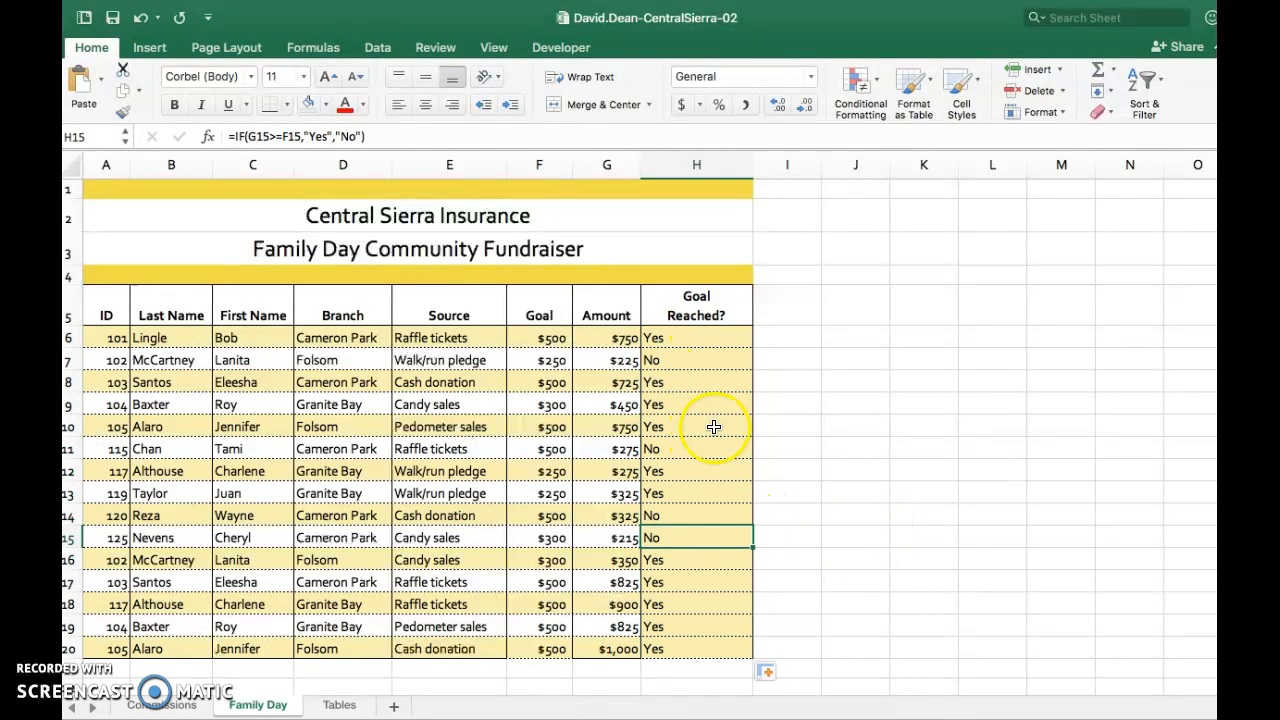
Step: Remove the fill color from cells H7, H9, H11, H13, H15, H17 and H19 to restore the row banding
{"action": "left_click", "coordinate": [709, 356]}
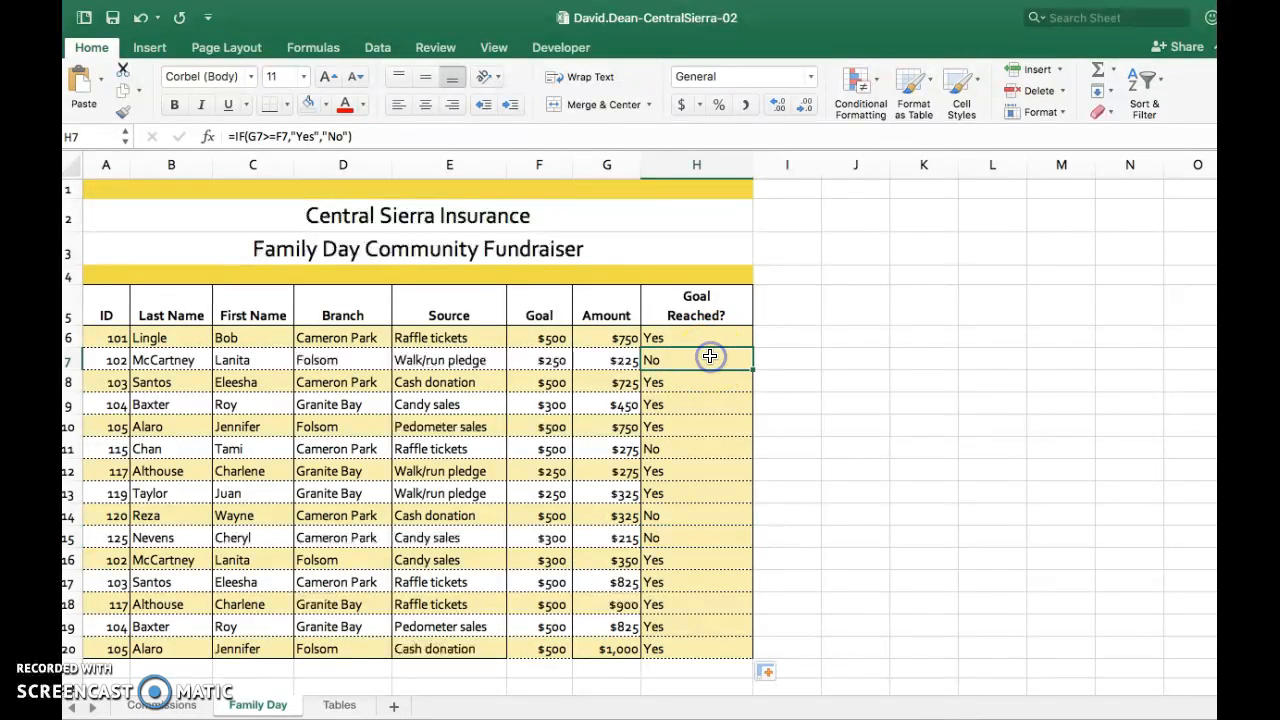
{"action": "left_click", "coordinate": [700, 407]}
{"action": "left_click", "coordinate": [700, 449], "text": "super"}
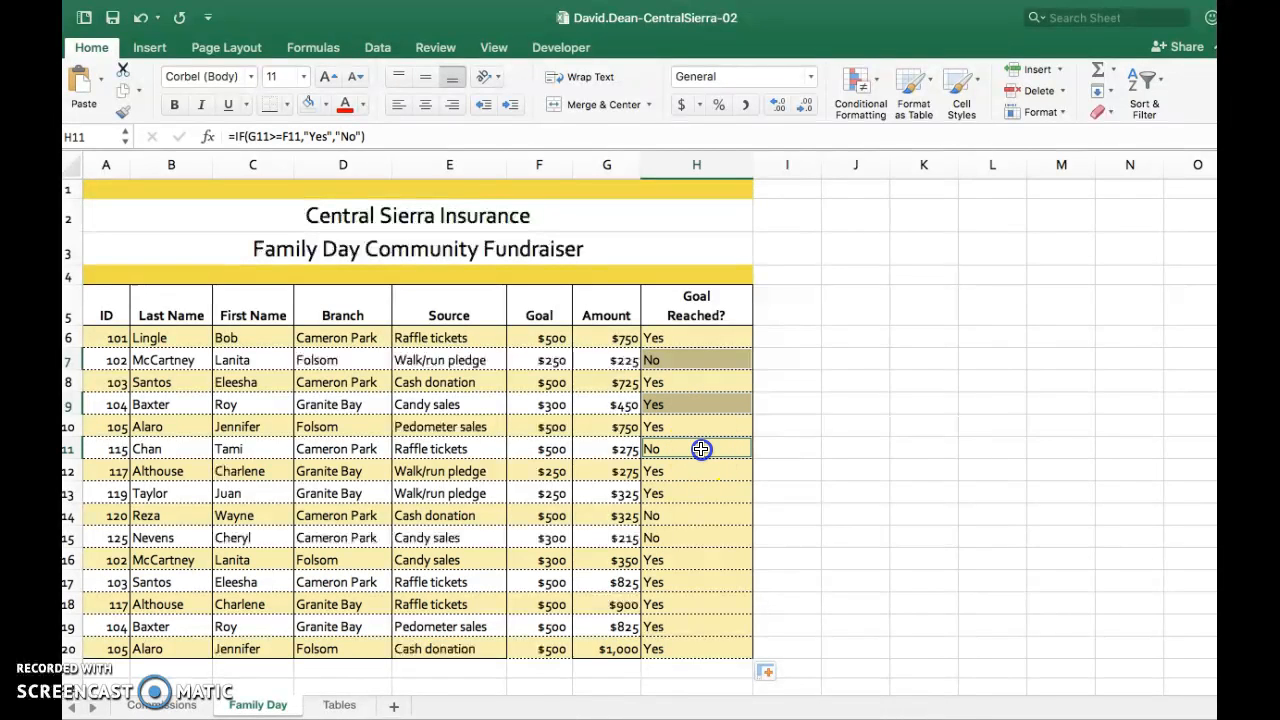
{"action": "left_click", "coordinate": [700, 494], "text": "super"}
{"action": "left_click", "coordinate": [700, 537], "text": "super"}
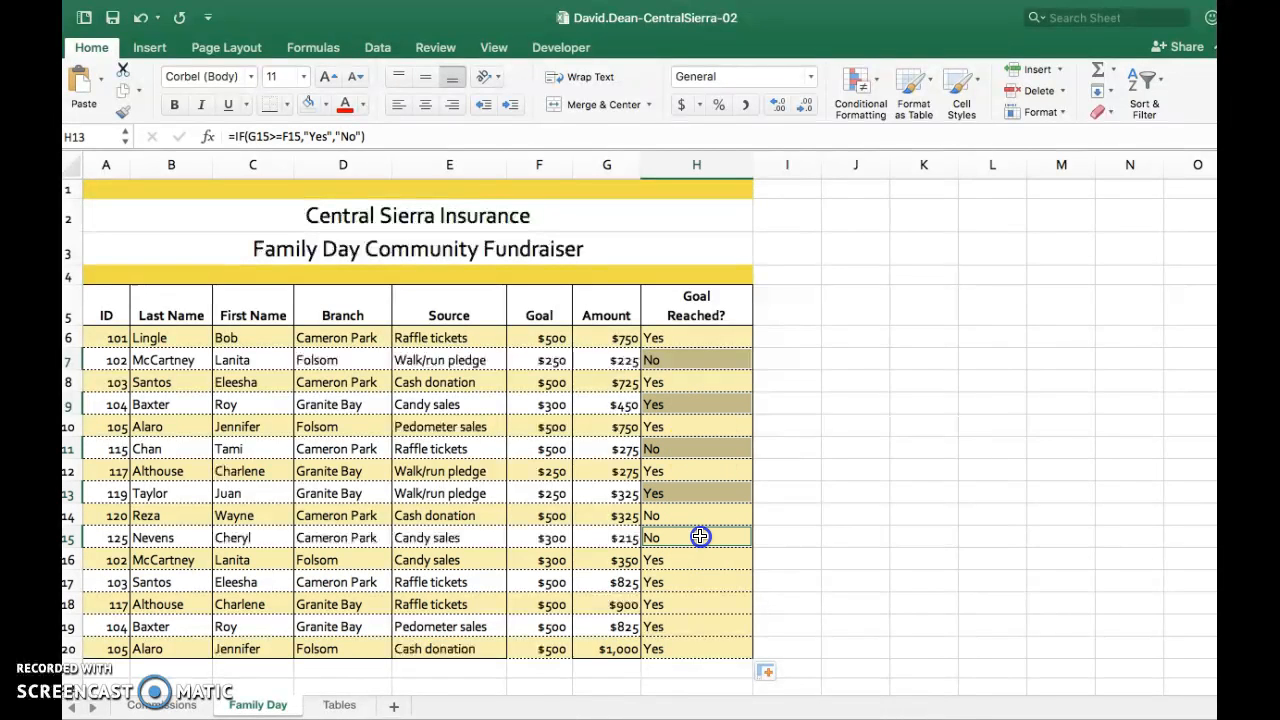
{"action": "left_click", "coordinate": [697, 584], "text": "super"}
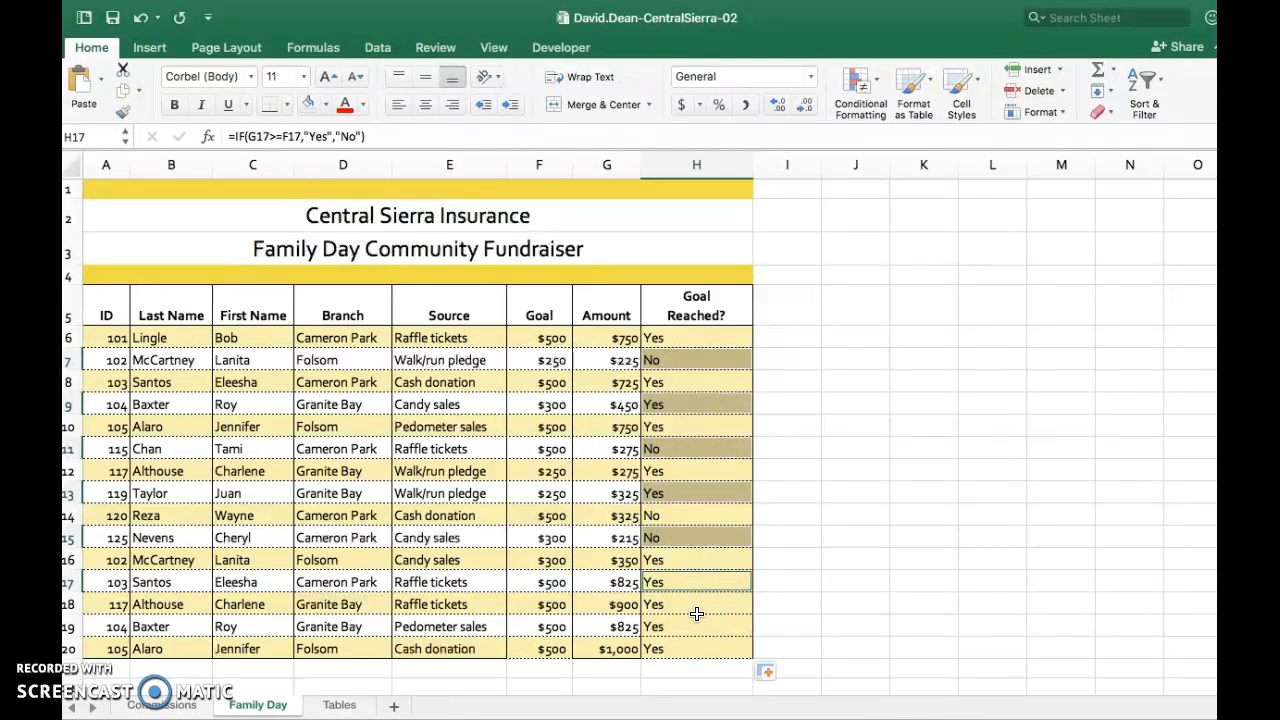
{"action": "left_click", "coordinate": [697, 625], "text": "super"}
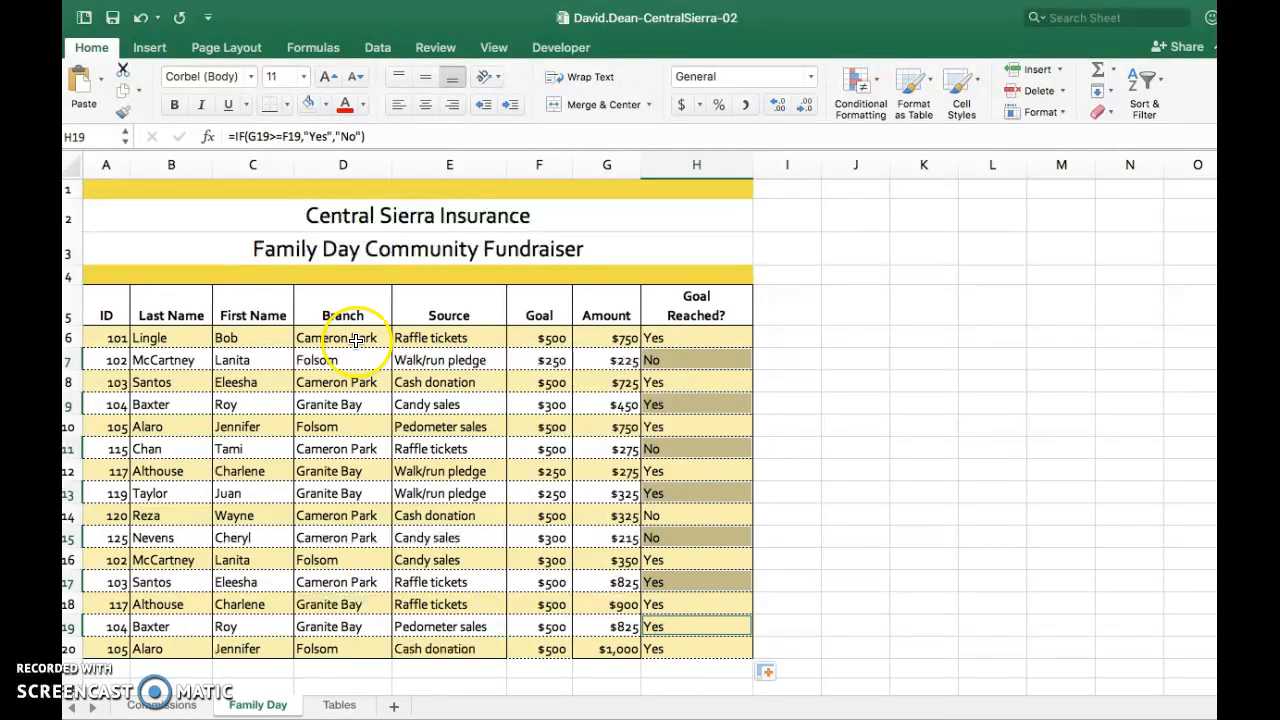
{"action": "left_click", "coordinate": [323, 106]}
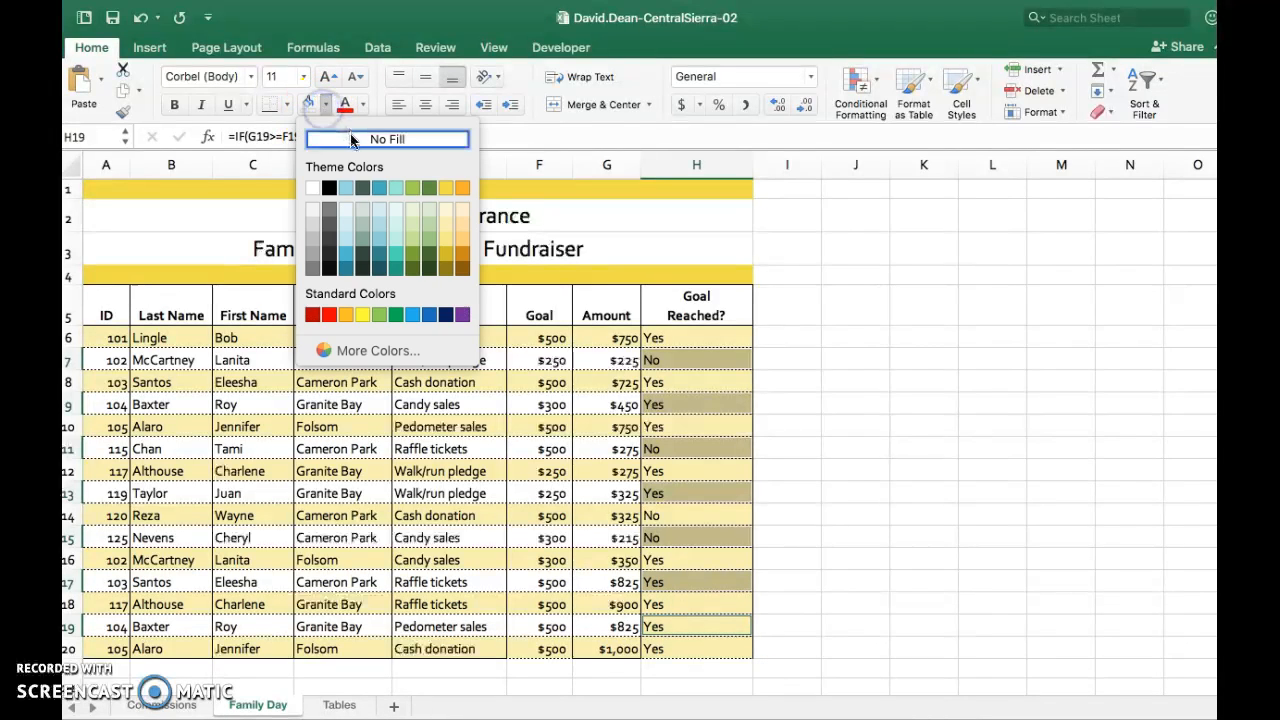
{"action": "left_click", "coordinate": [351, 138]}
{"action": "left_click", "coordinate": [787, 463]}
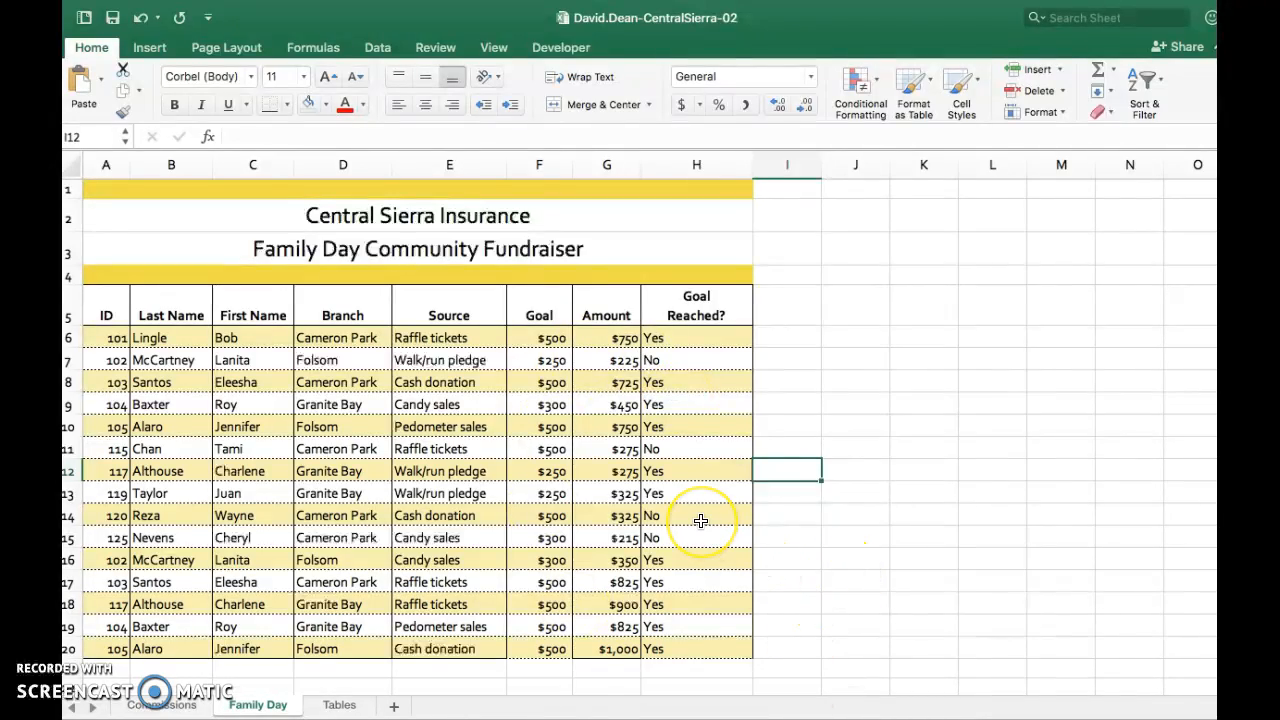
Step: Center align the Goal Reached? results in cells H6:H20
{"action": "key", "text": "ctrl+Left"}
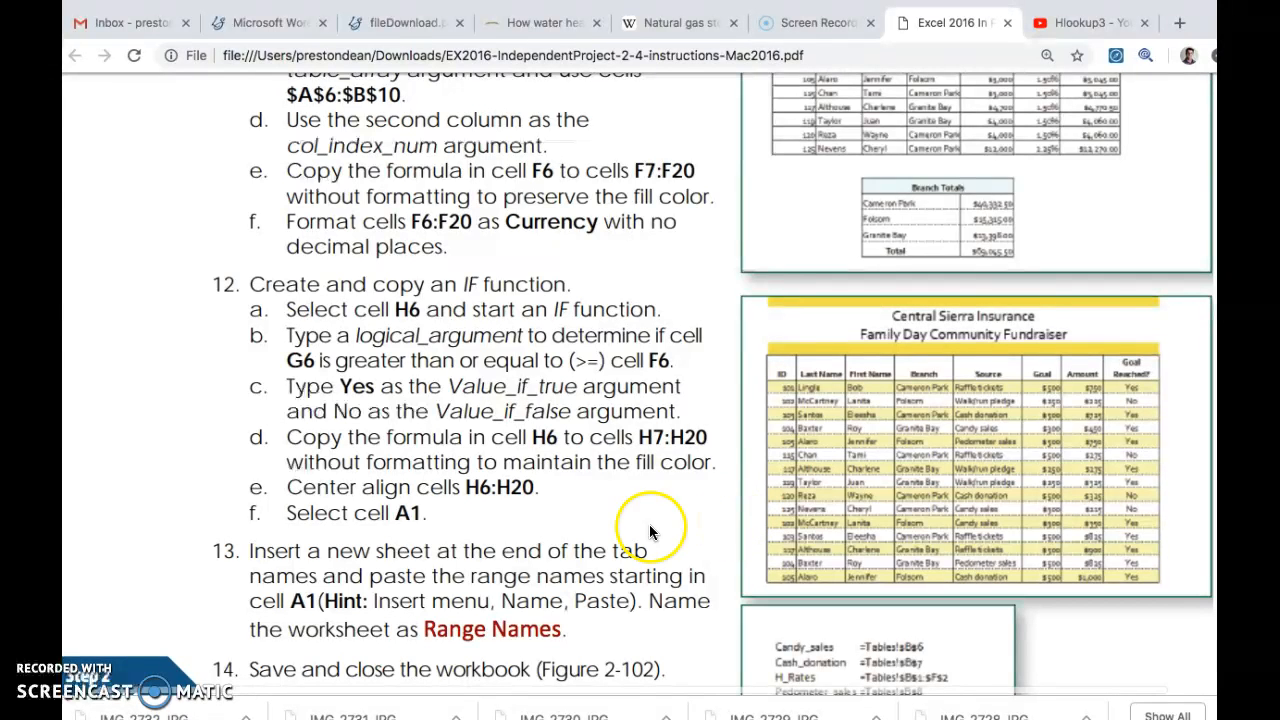
{"action": "scroll", "coordinate": [540, 516], "scroll_direction": "down", "scroll_amount": 1}
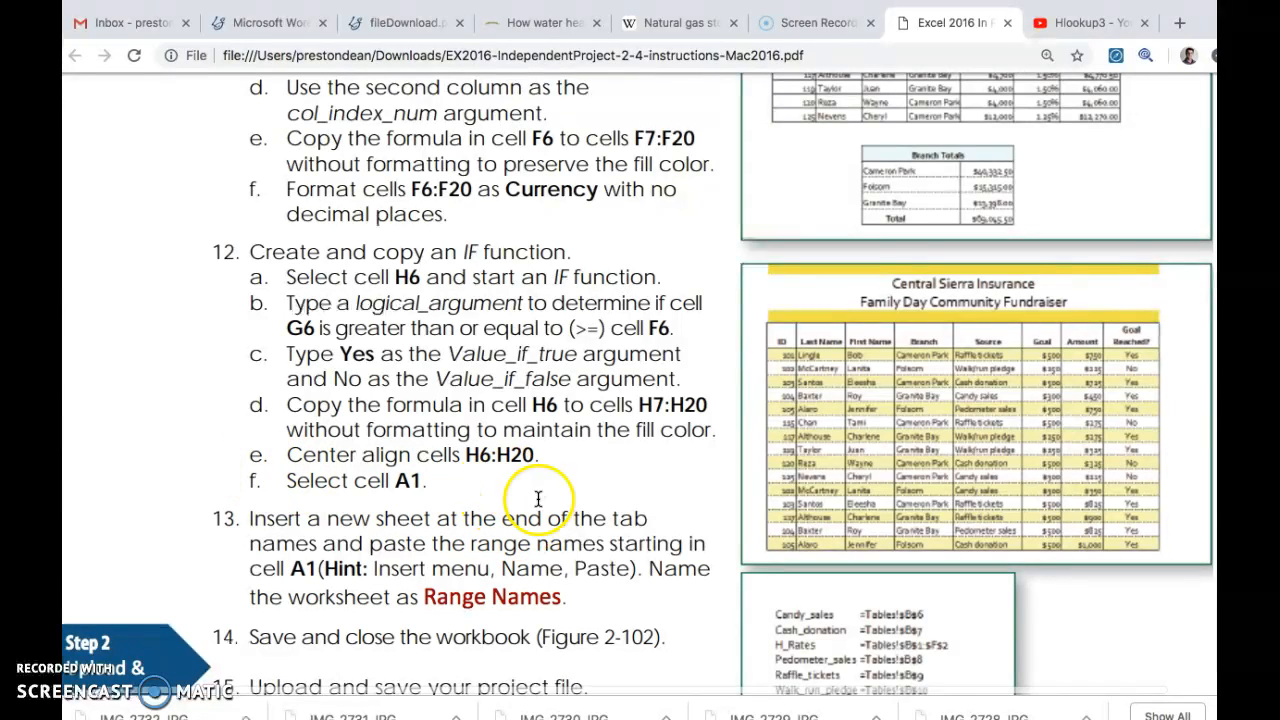
{"action": "key", "text": "ctrl+Right"}
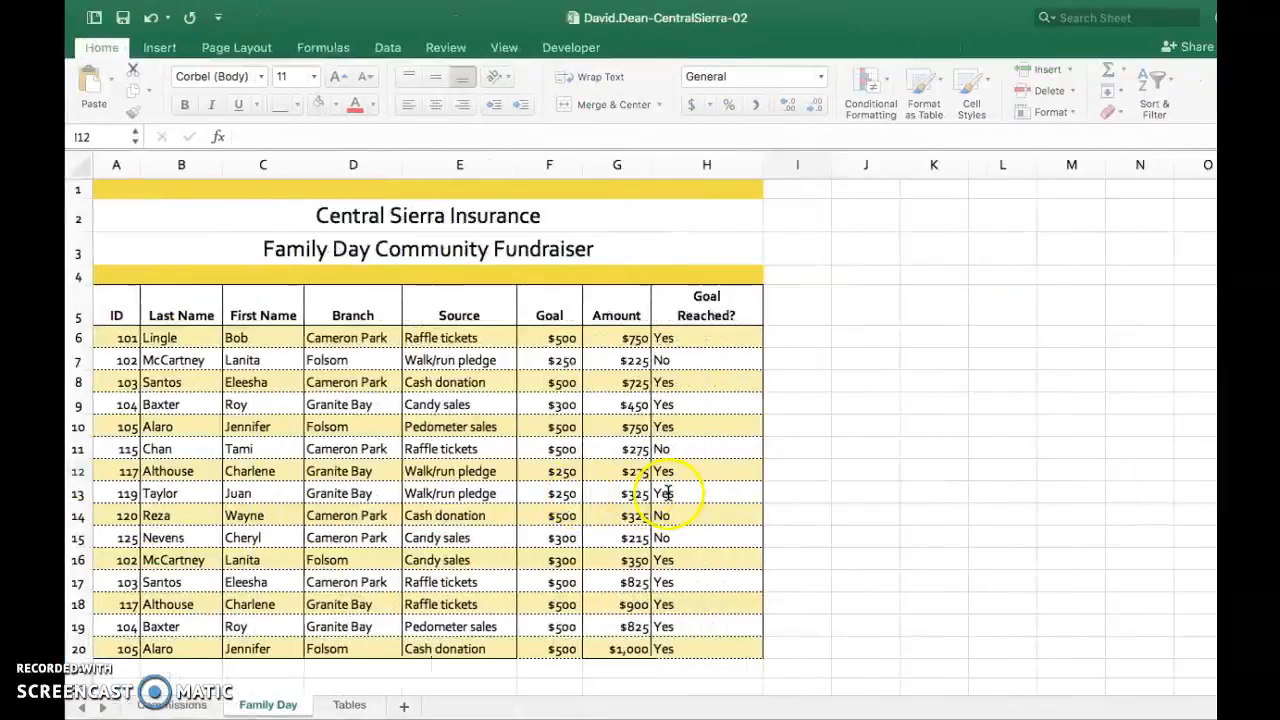
{"action": "left_click", "coordinate": [715, 341]}
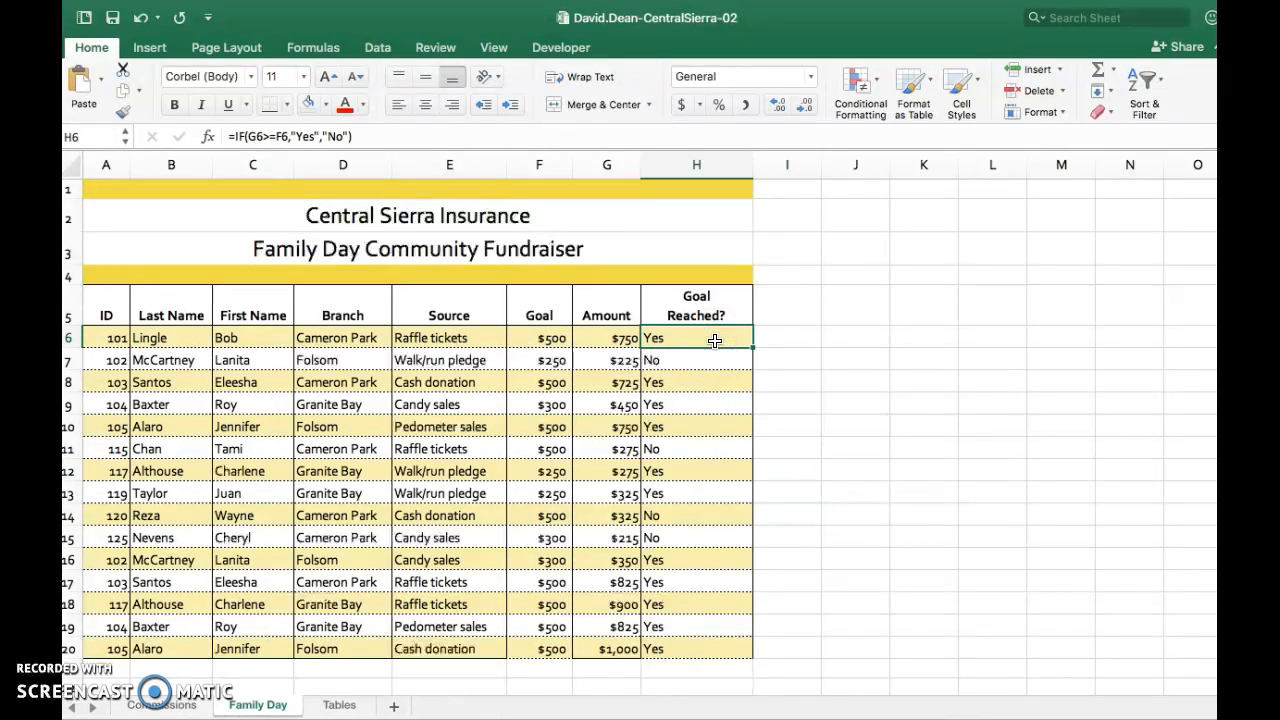
{"action": "key", "text": "ctrl+shift+Down"}
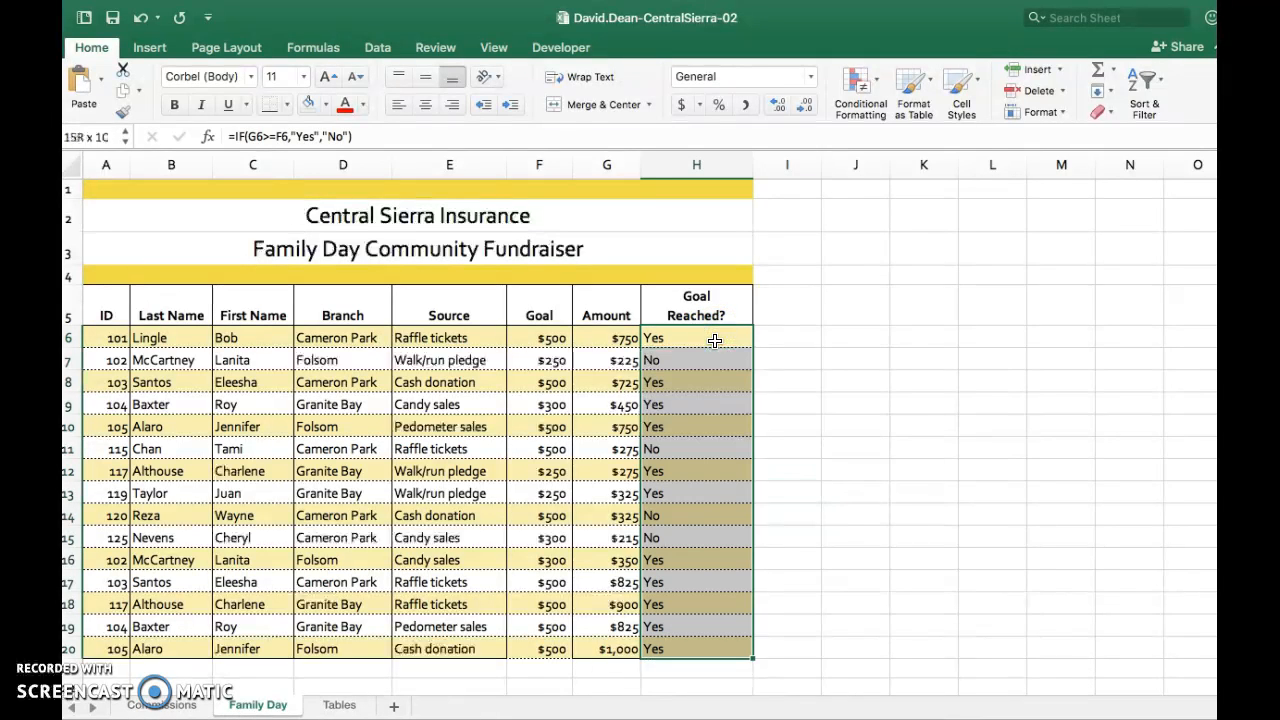
{"action": "left_click", "coordinate": [424, 106]}
Step: Insert a new worksheet after the Tables sheet and name it Range Names
{"action": "key", "text": "ctrl+Left"}
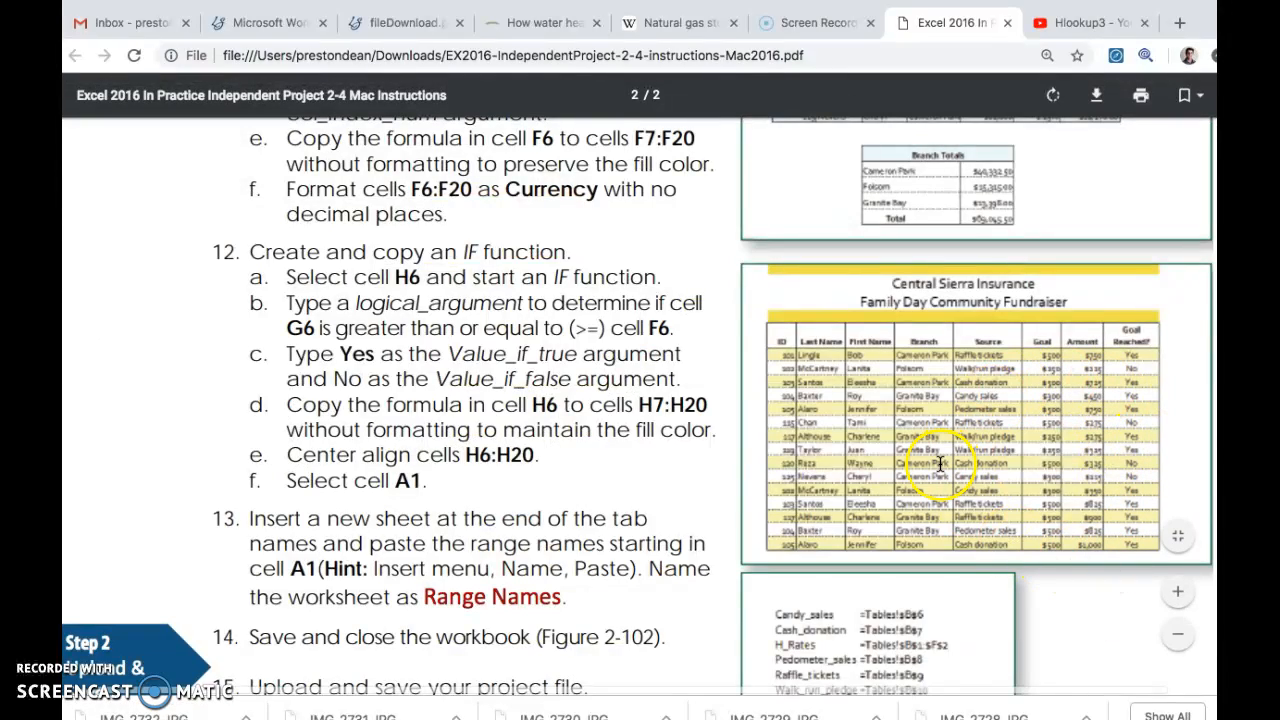
{"action": "scroll", "coordinate": [592, 510], "scroll_direction": "down", "scroll_amount": 3}
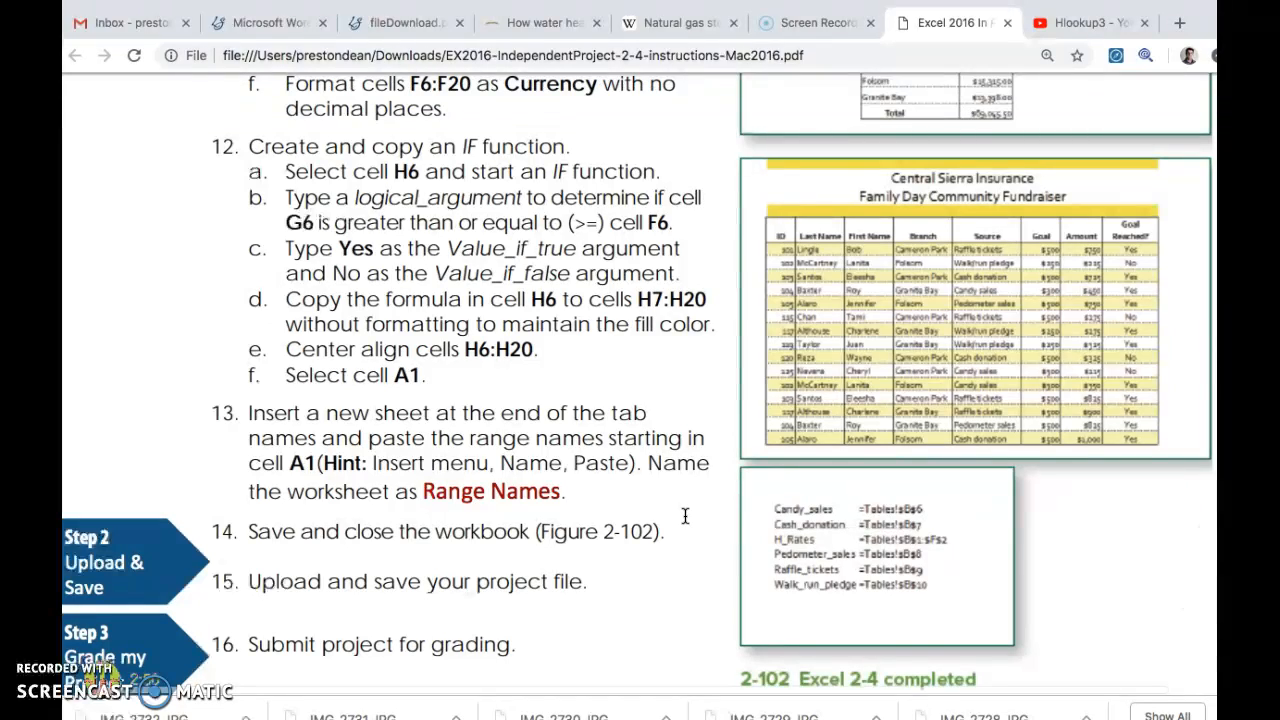
{"action": "key", "text": "ctrl+Right"}
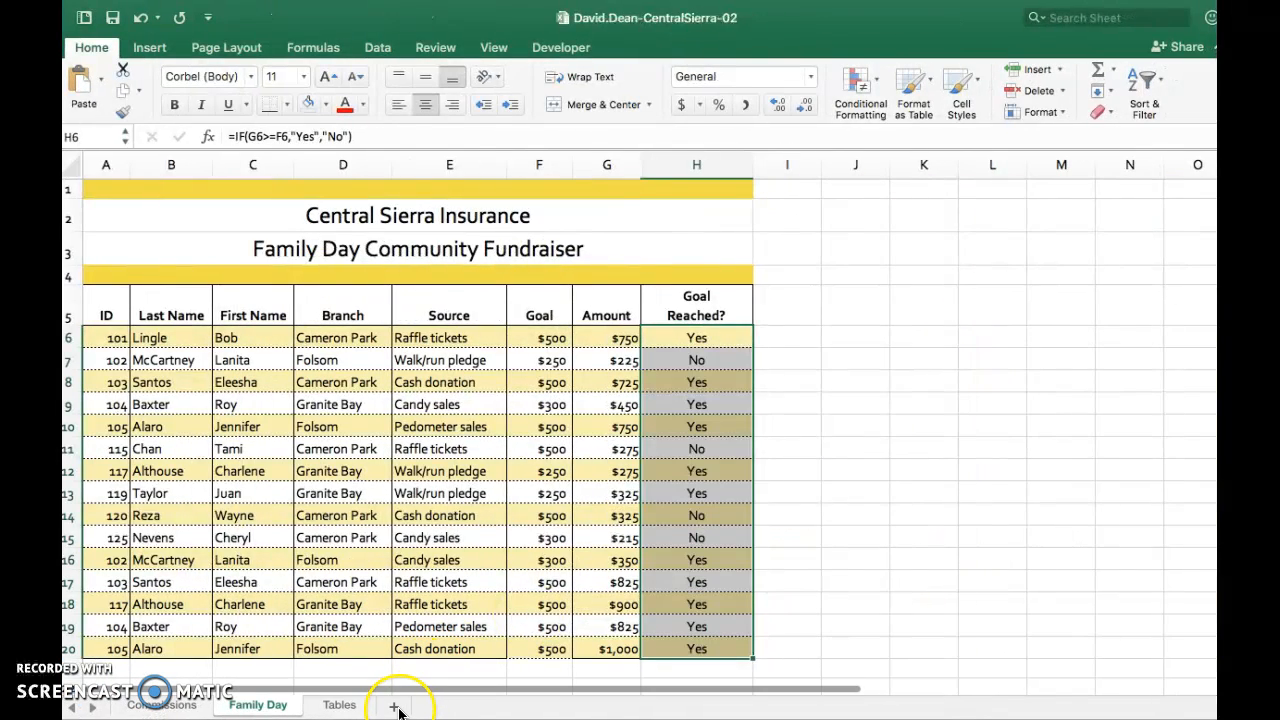
{"action": "left_click", "coordinate": [394, 707]}
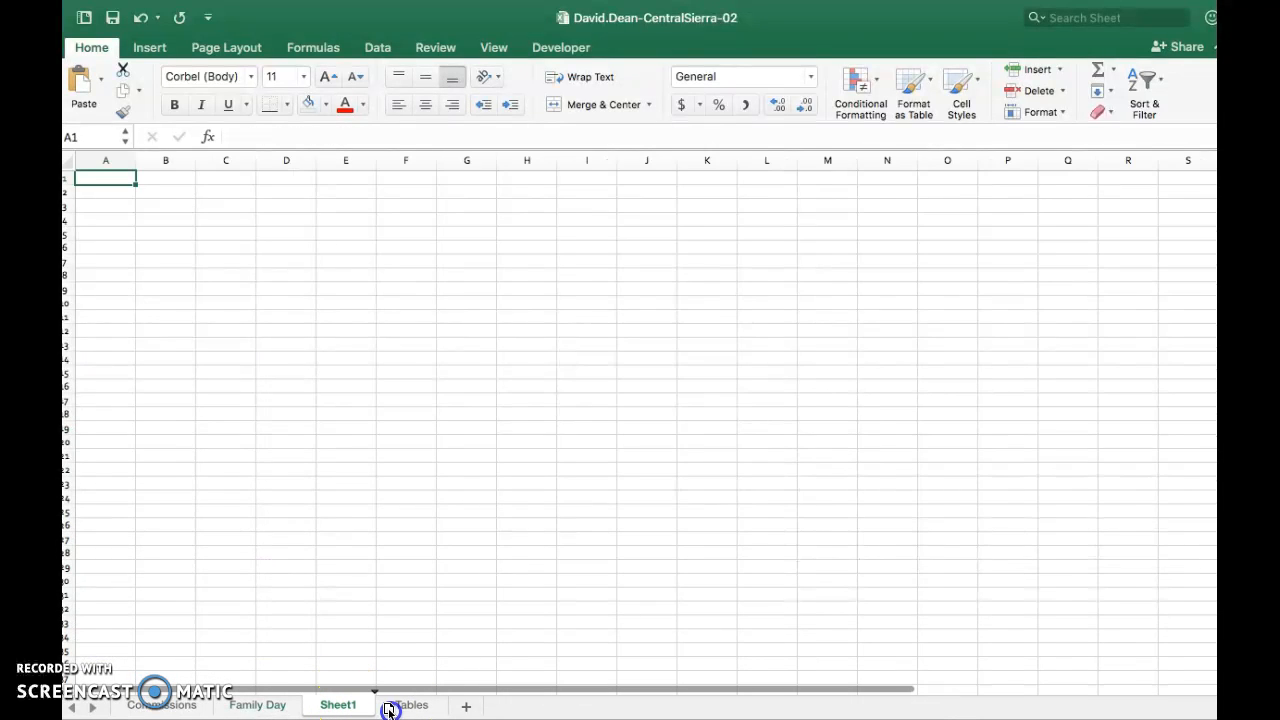
{"action": "left_click_drag", "start_coordinate": [452, 707], "coordinate": [449, 703]}
{"action": "left_click", "coordinate": [340, 677]}
Step: Paste the full list of the workbook's range names into the Range Names sheet starting in cell A1
{"action": "key", "text": "ctrl+Left"}
{"action": "left_click", "coordinate": [540, 490]}
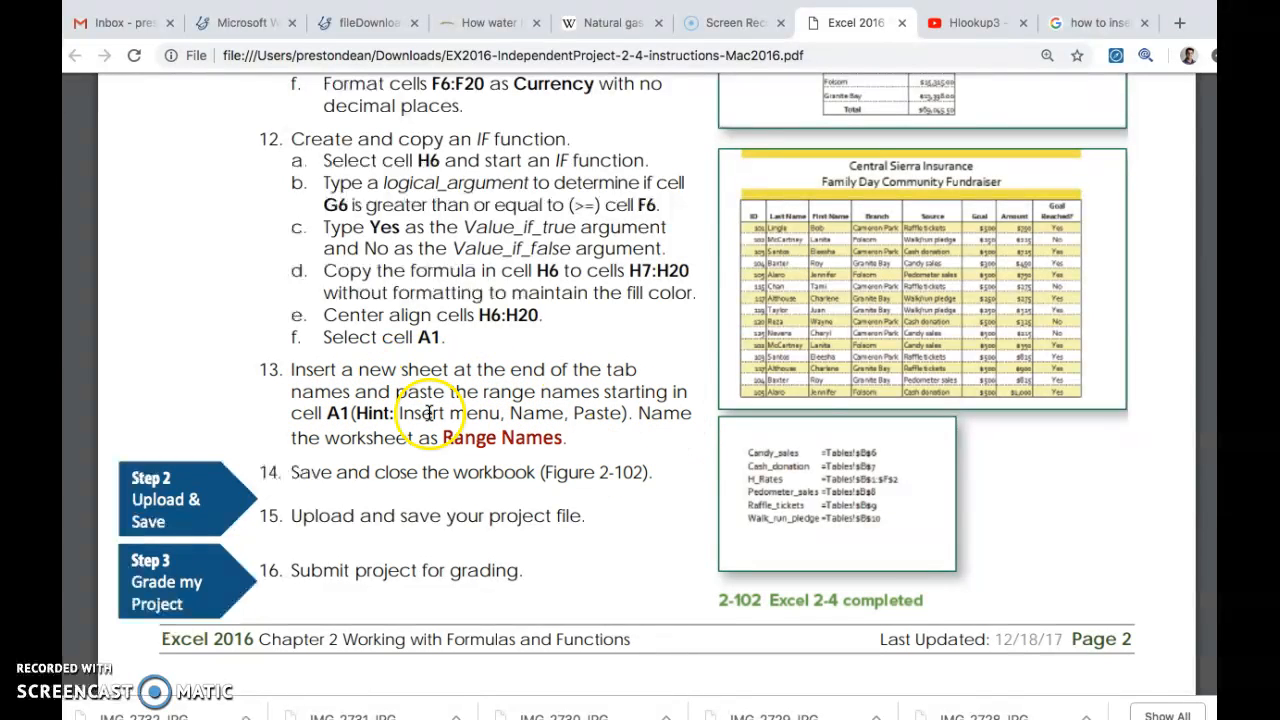
{"action": "key", "text": "ctrl+Right"}
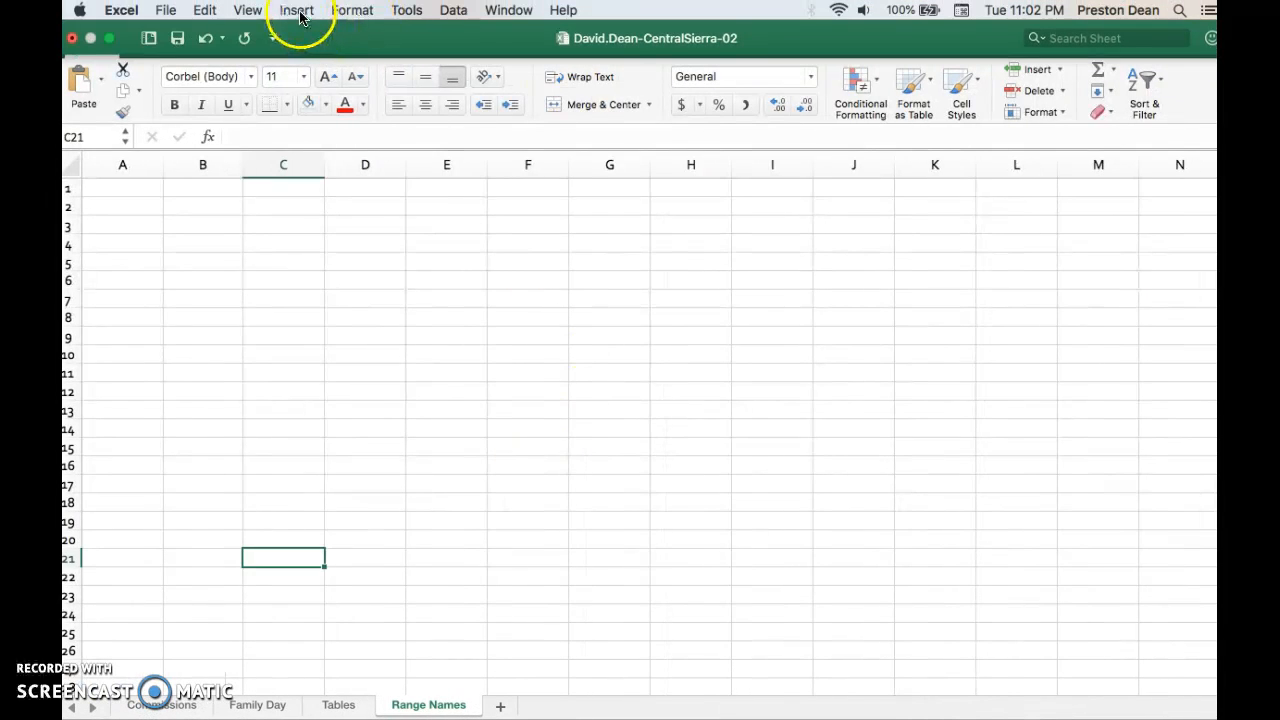
{"action": "left_click", "coordinate": [443, 316]}
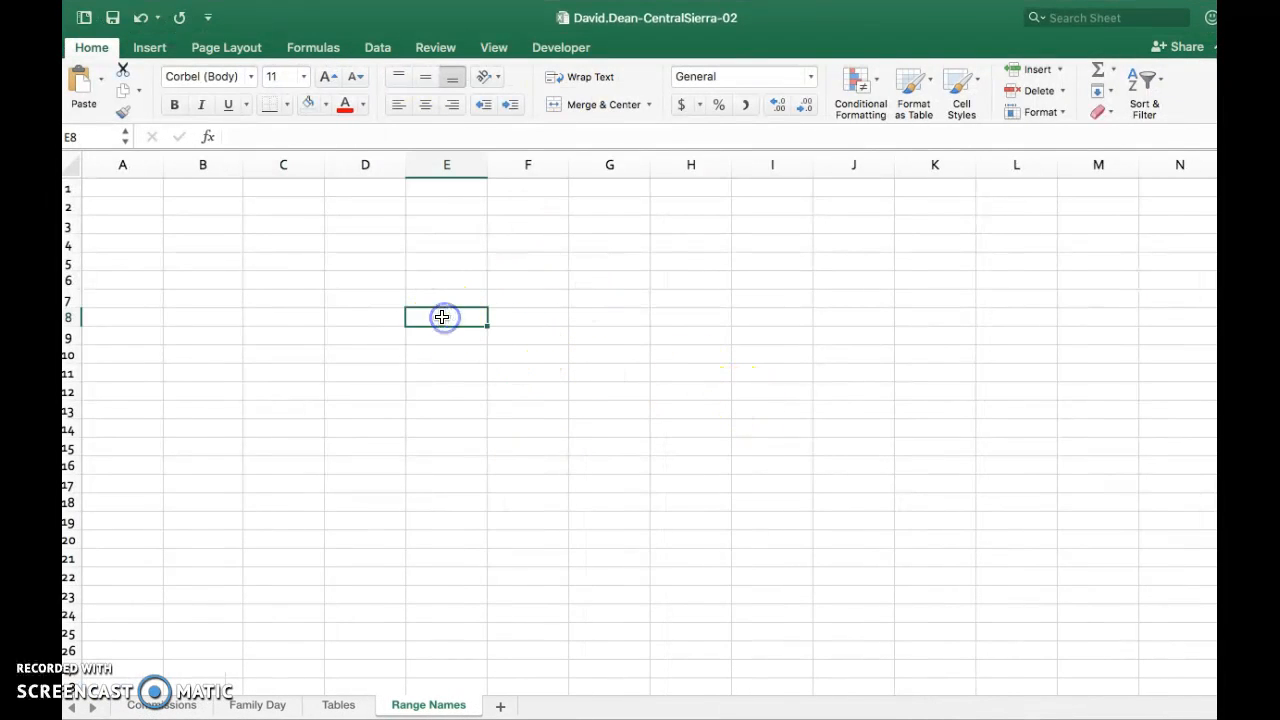
{"action": "left_click", "coordinate": [135, 187]}
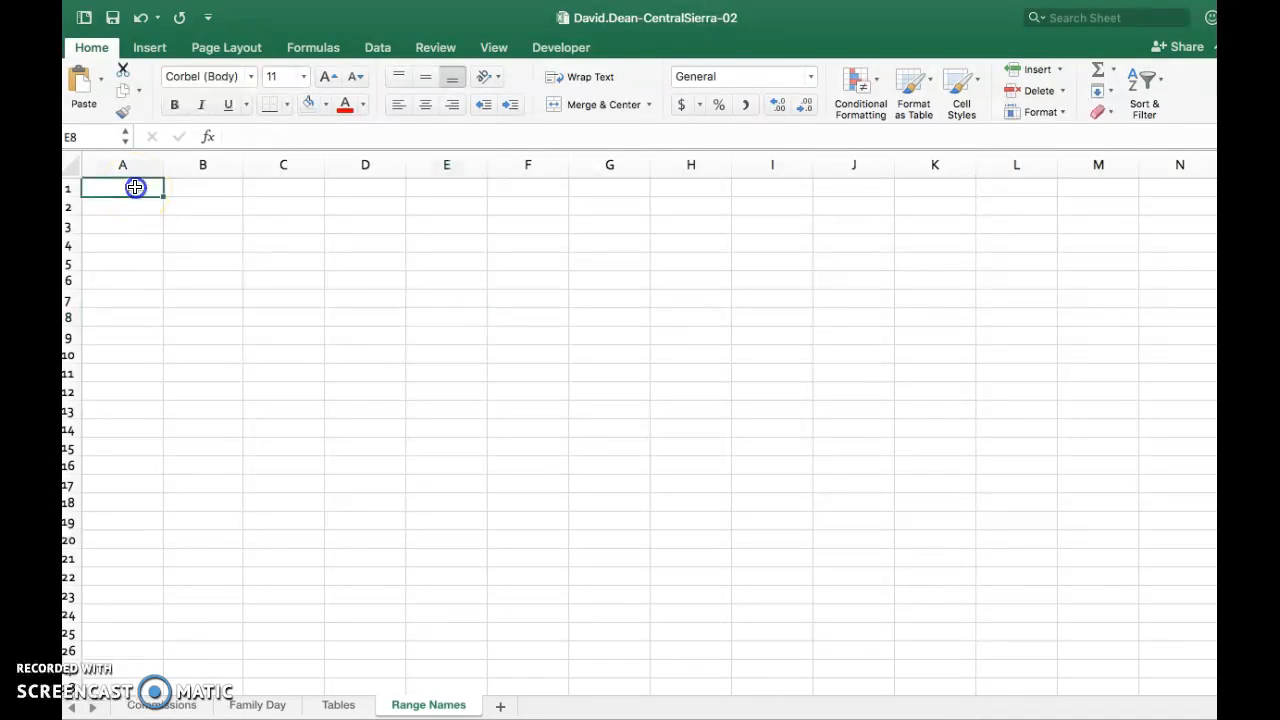
{"action": "left_click", "coordinate": [287, 12]}
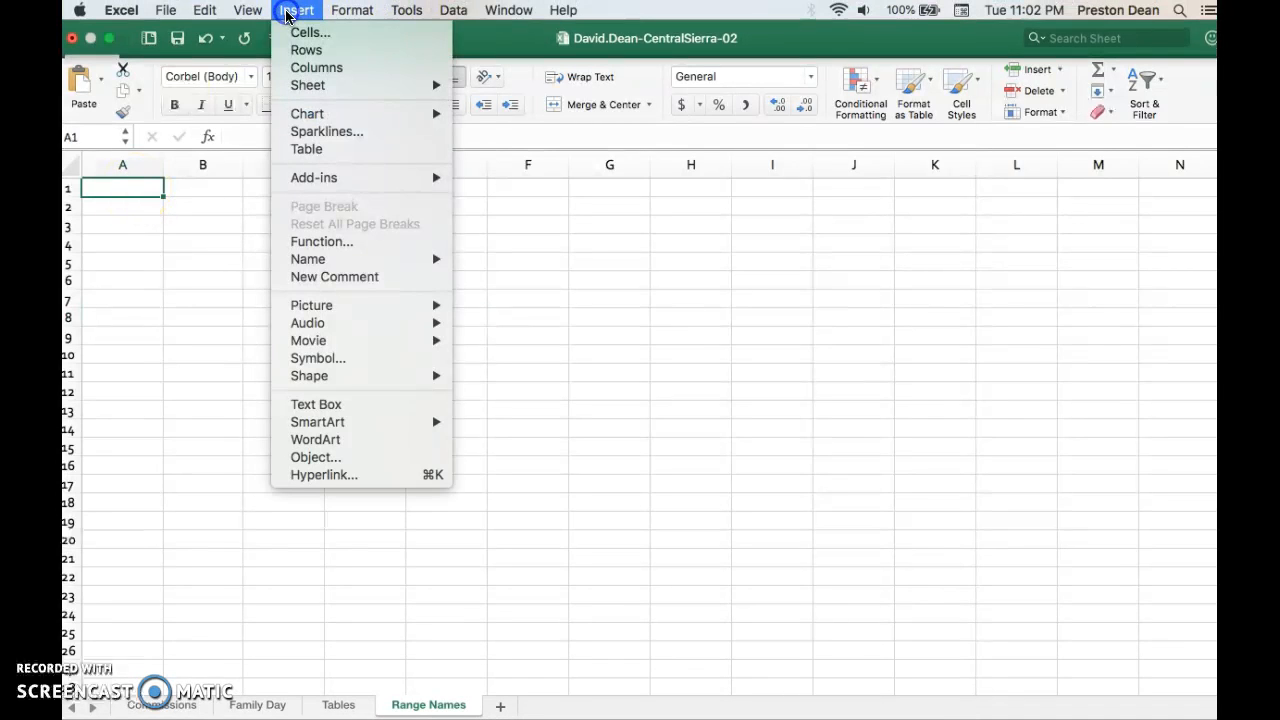
{"action": "mouse_move", "coordinate": [348, 268]}
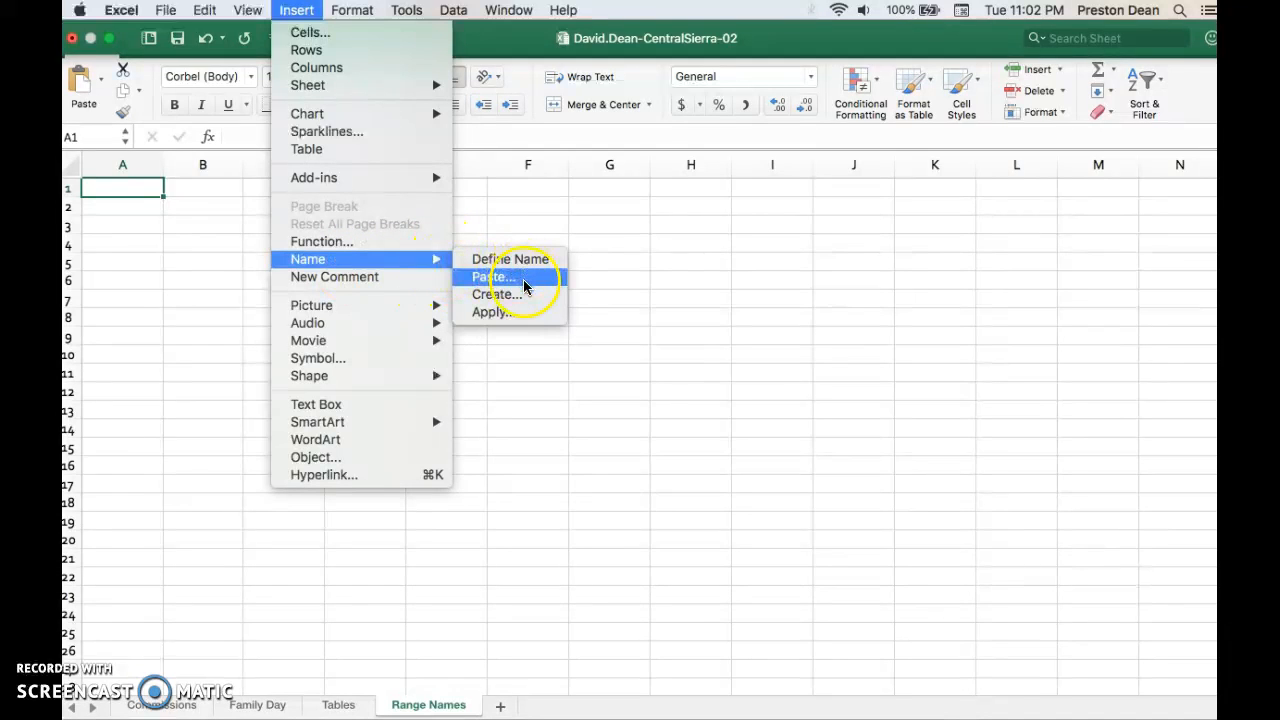
{"action": "left_click", "coordinate": [524, 285]}
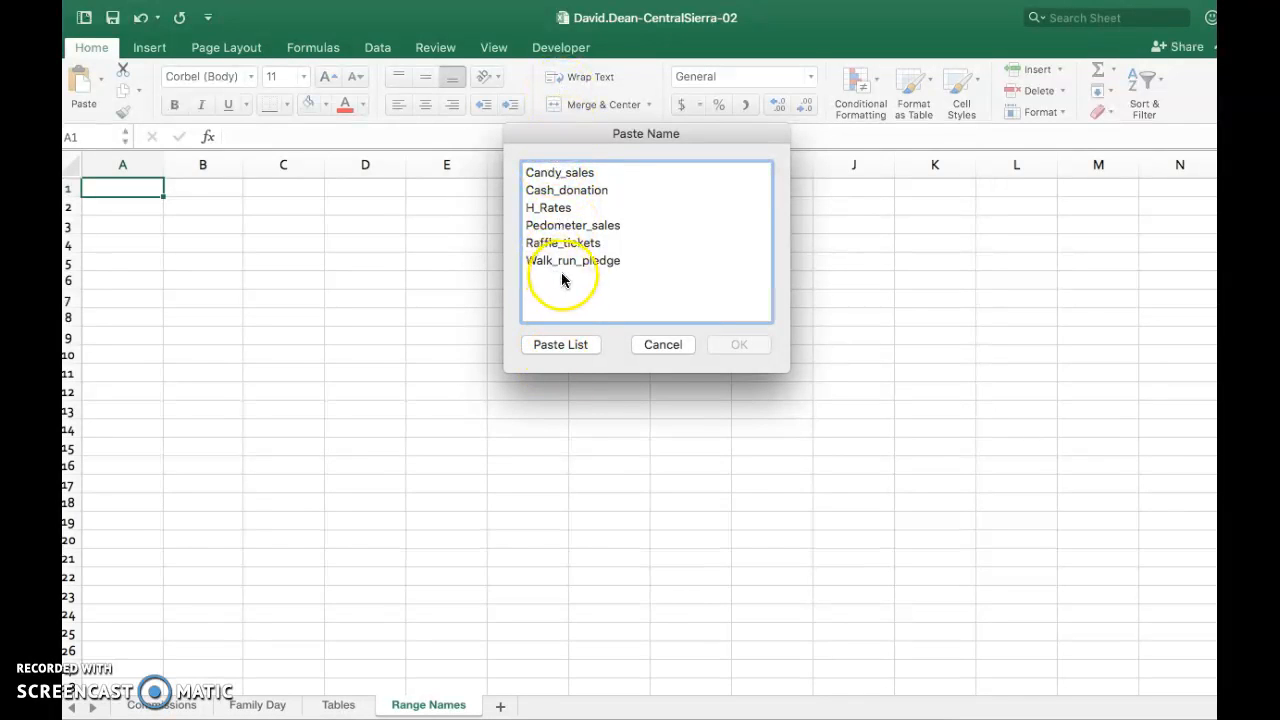
{"action": "left_click", "coordinate": [570, 343]}
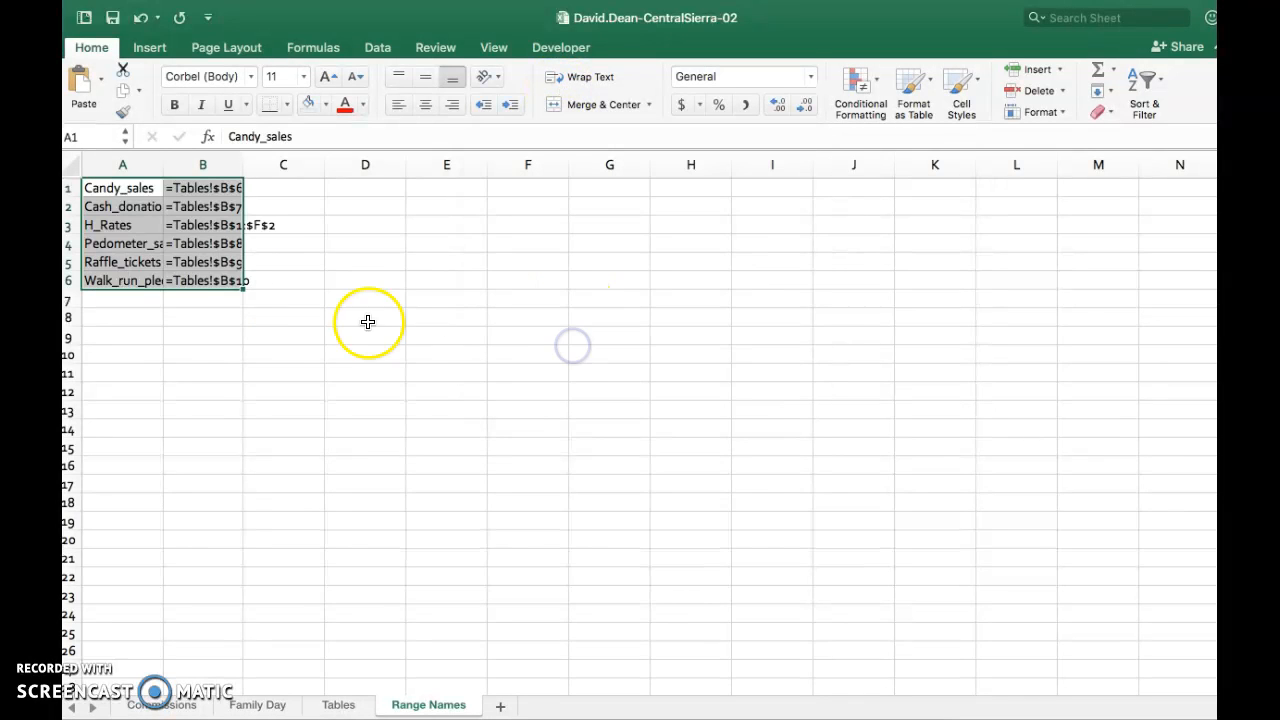
Step: AutoFit columns A and B on the Range Names sheet to the pasted list
{"action": "left_click", "coordinate": [232, 340]}
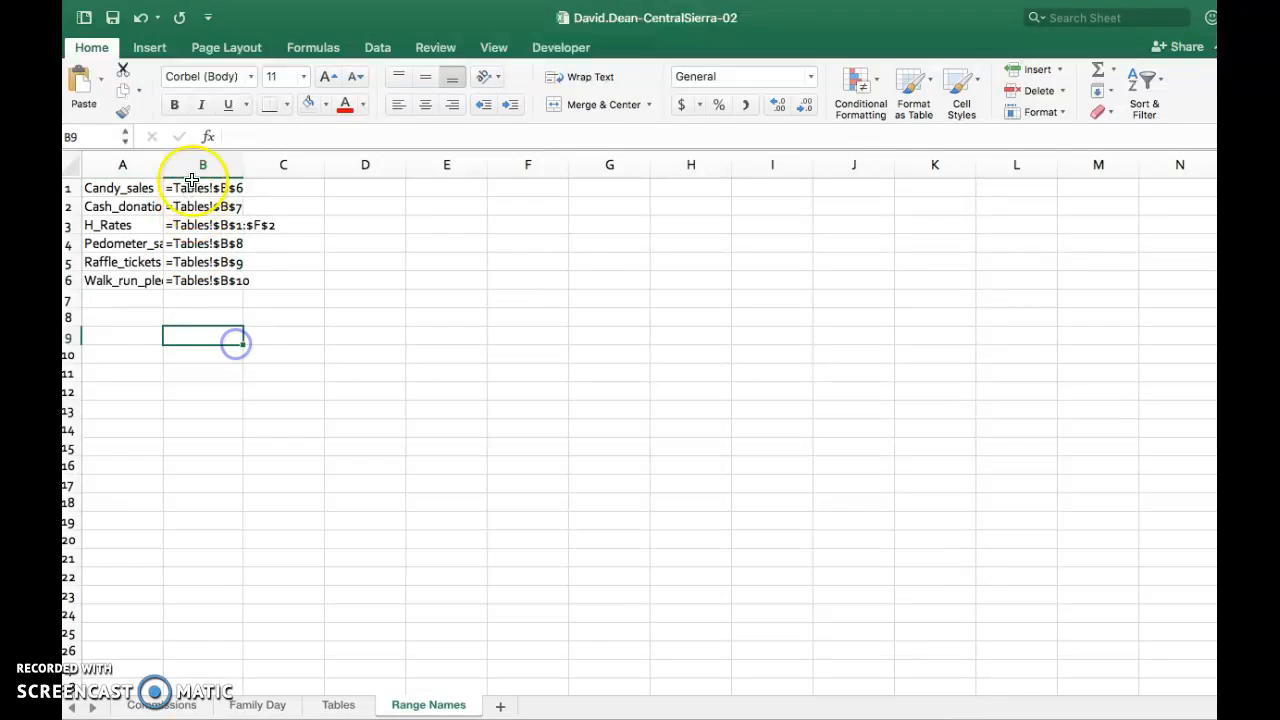
{"action": "double_click", "coordinate": [167, 168]}
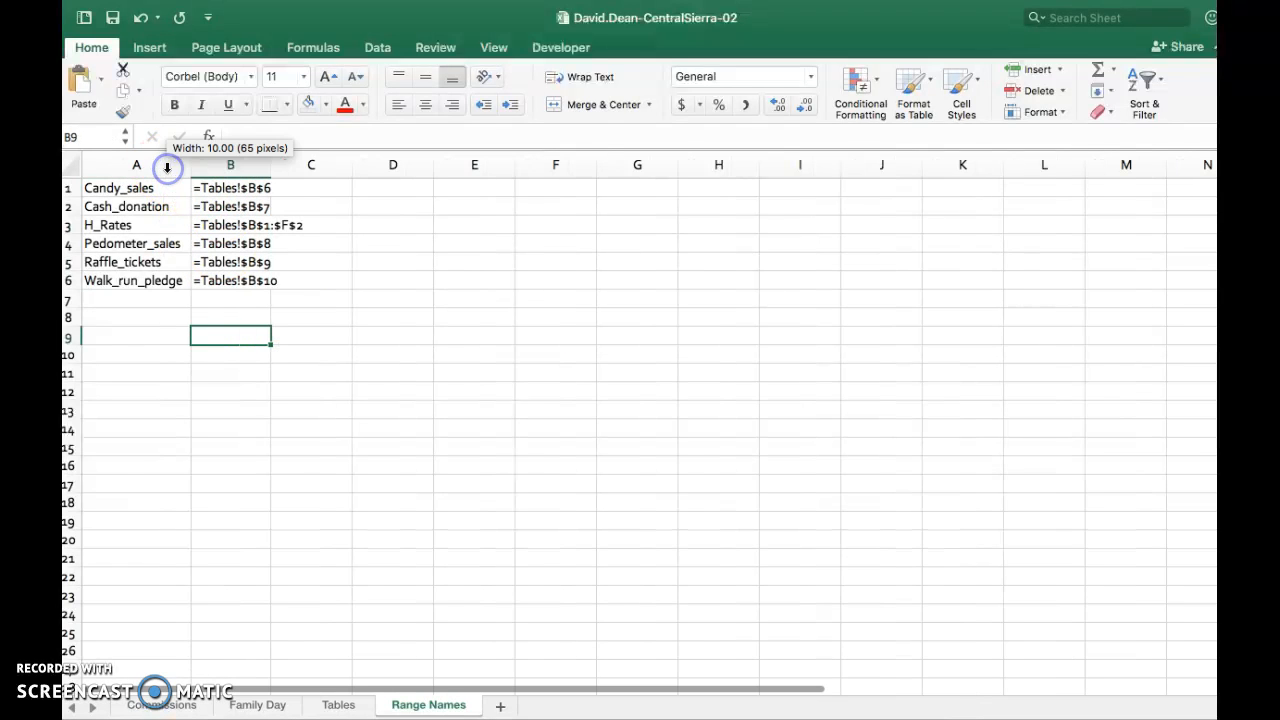
{"action": "double_click", "coordinate": [273, 162]}
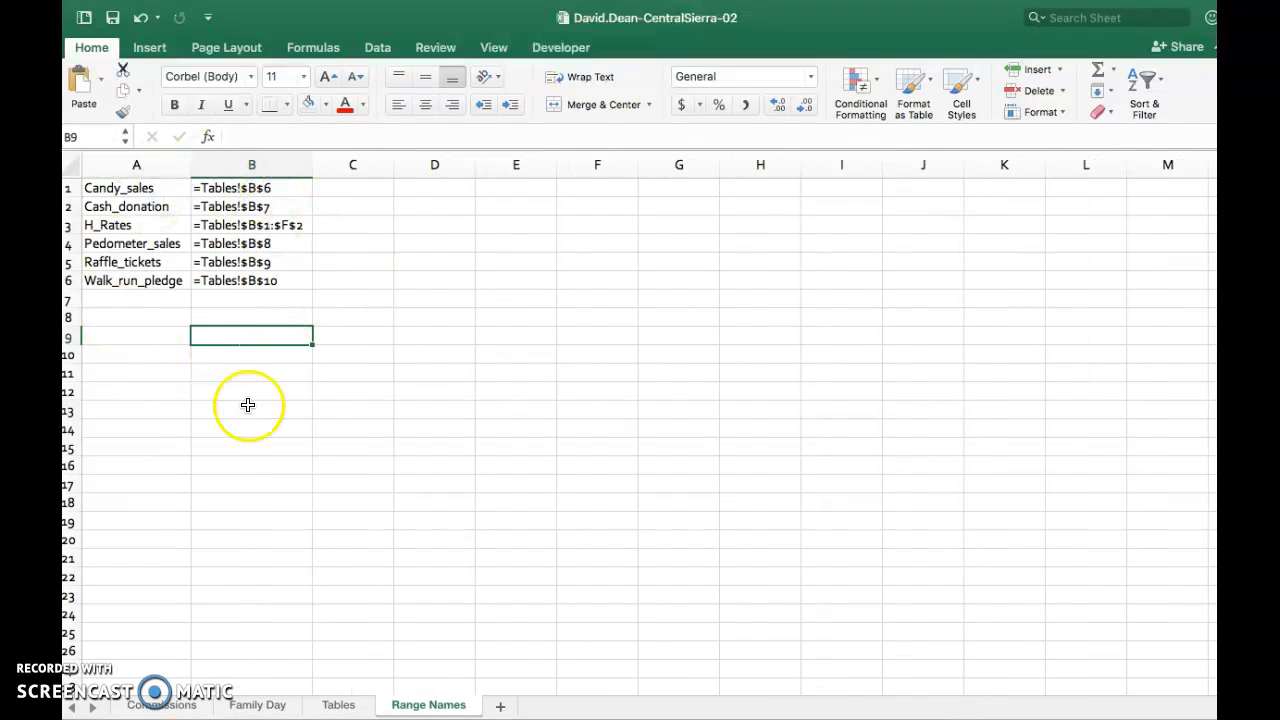